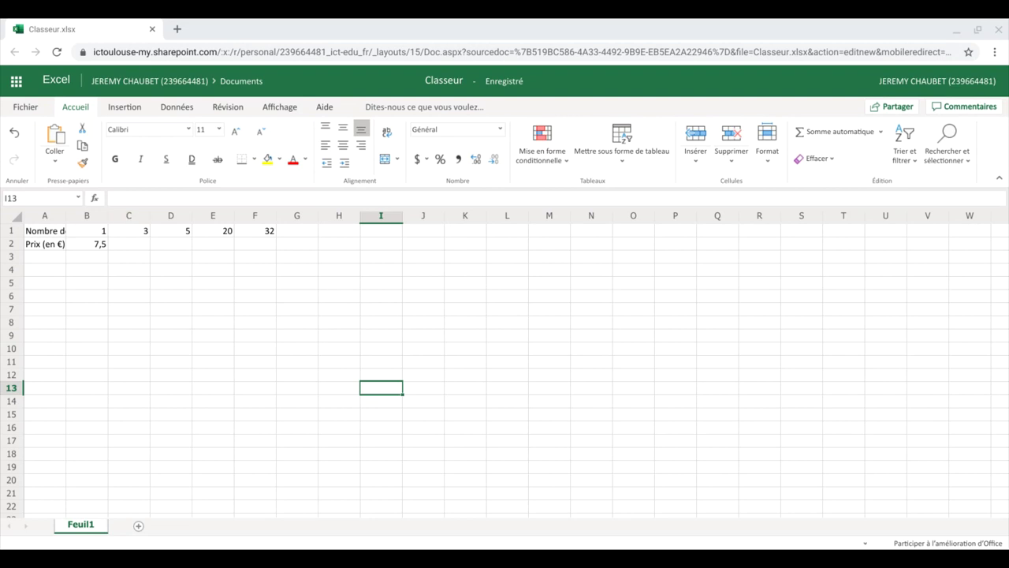
Fit the width of column A to its contents so the label "Nombre de place" displays in full.
{"action": "left_click", "coordinate": [122, 230]}
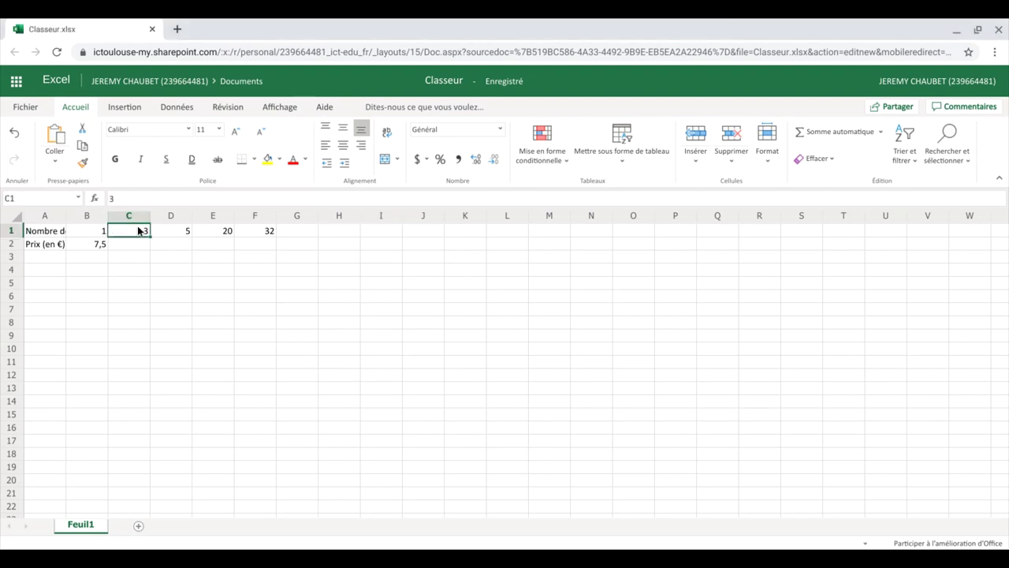
{"action": "left_click", "coordinate": [44, 234]}
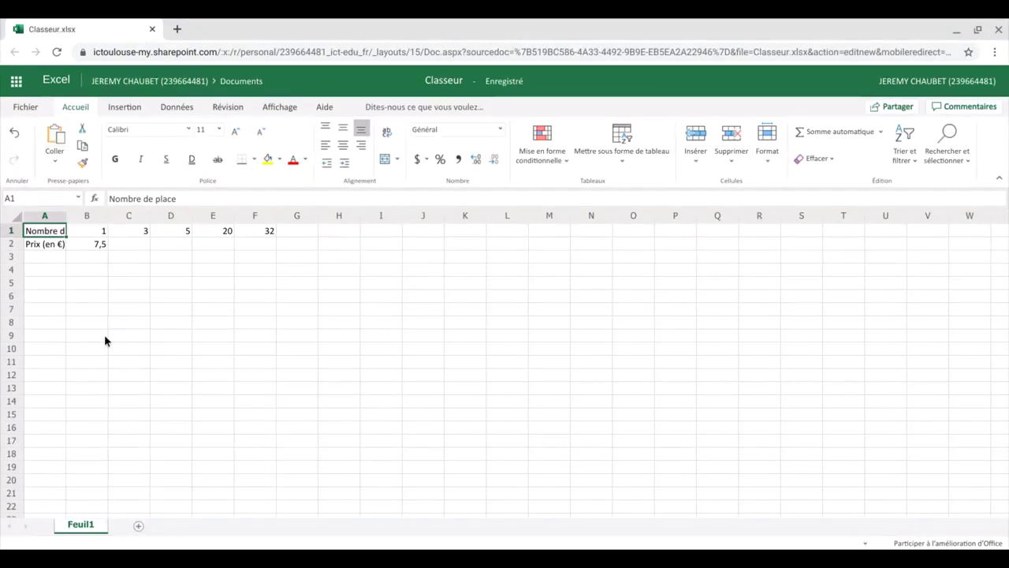
{"action": "left_click", "coordinate": [62, 281]}
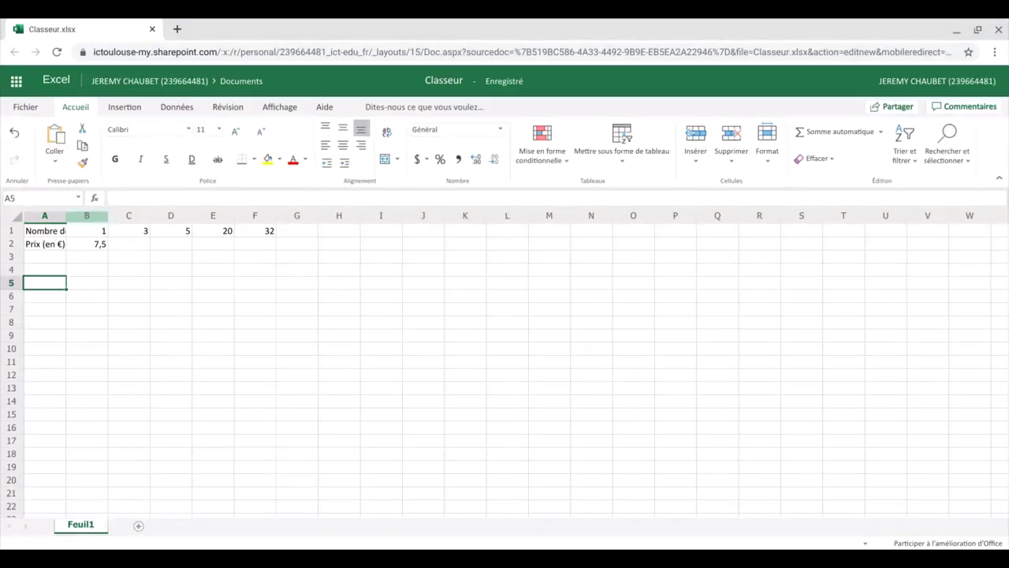
{"action": "left_click_drag", "start_coordinate": [67, 217], "coordinate": [66, 217]}
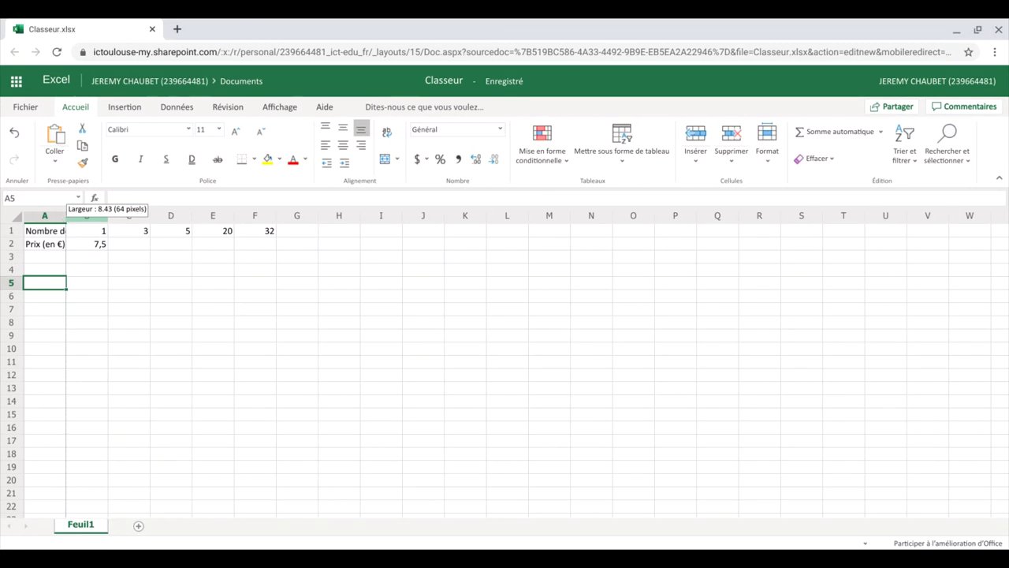
{"action": "left_click_drag", "start_coordinate": [66, 217], "coordinate": [248, 219]}
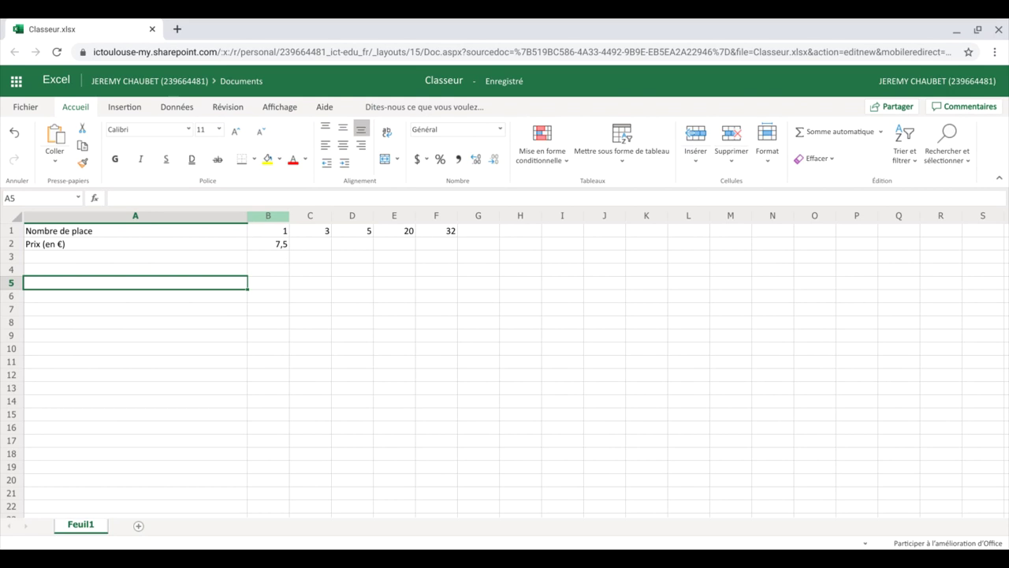
{"action": "double_click", "coordinate": [248, 216]}
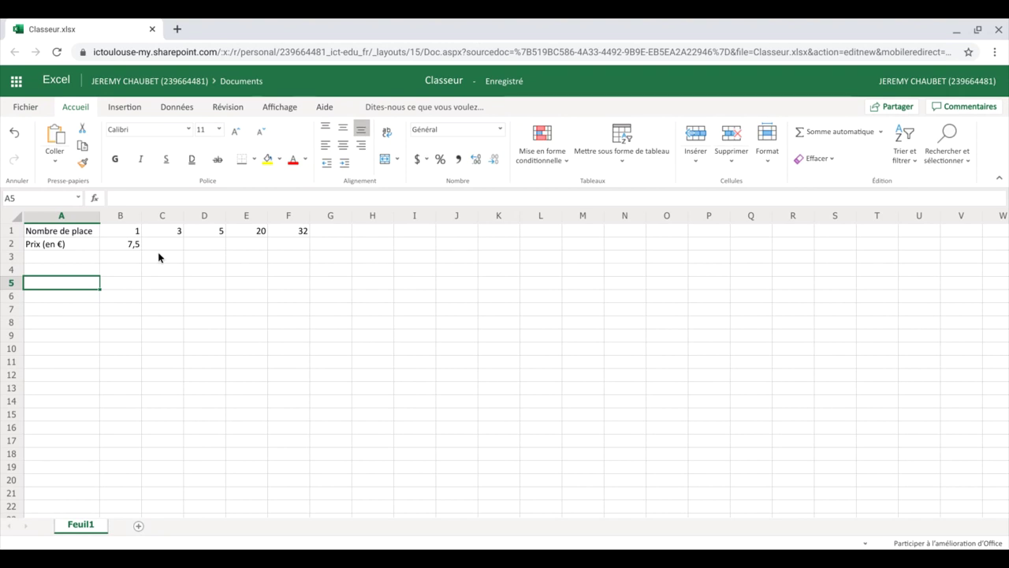
Set the text of the table A1:F2 to Times New Roman, size 12.
{"action": "left_click_drag", "start_coordinate": [75, 234], "coordinate": [176, 245]}
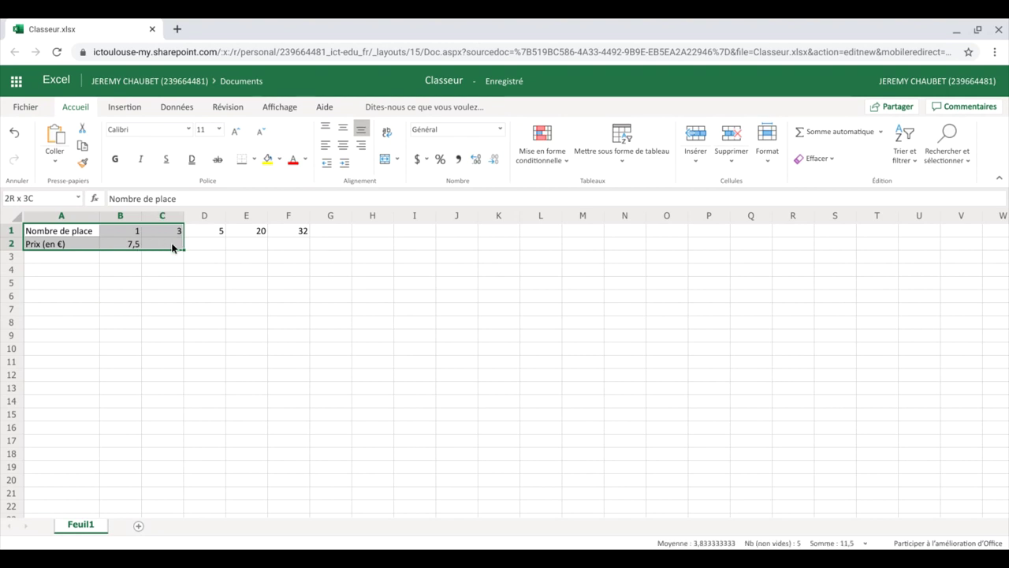
{"action": "left_click", "coordinate": [36, 232]}
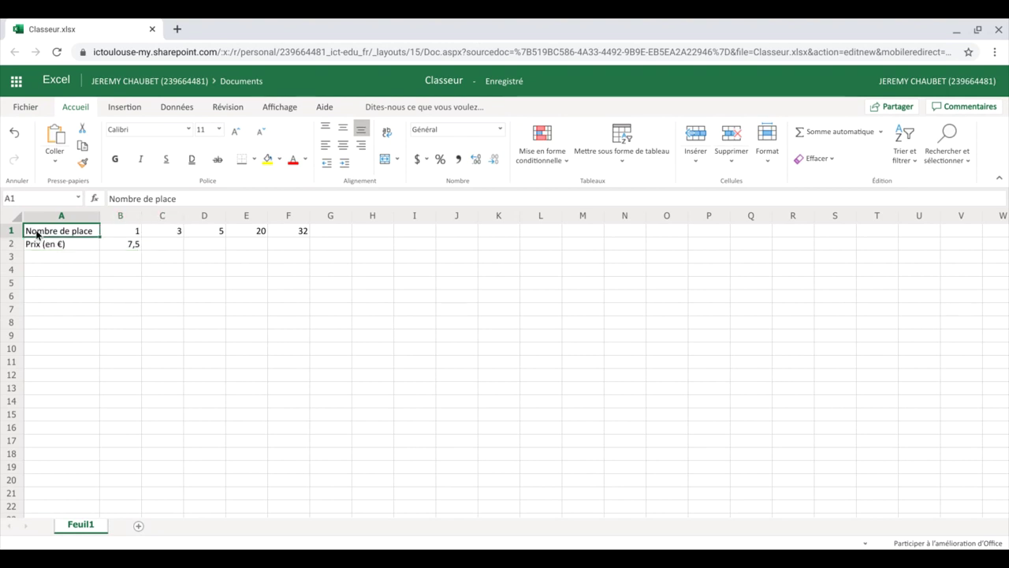
{"action": "left_click_drag", "start_coordinate": [39, 229], "coordinate": [282, 248]}
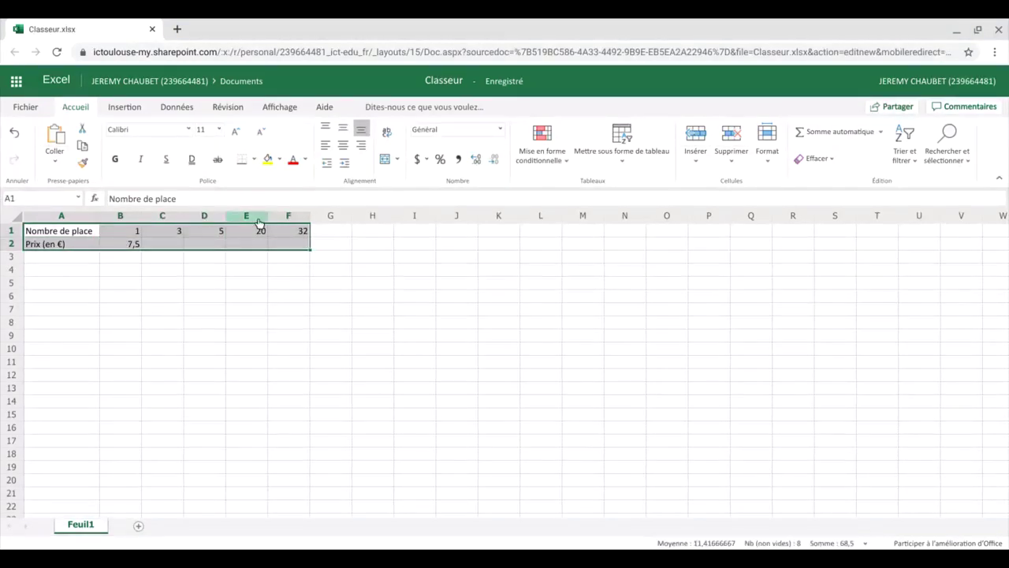
{"action": "left_click", "coordinate": [189, 130]}
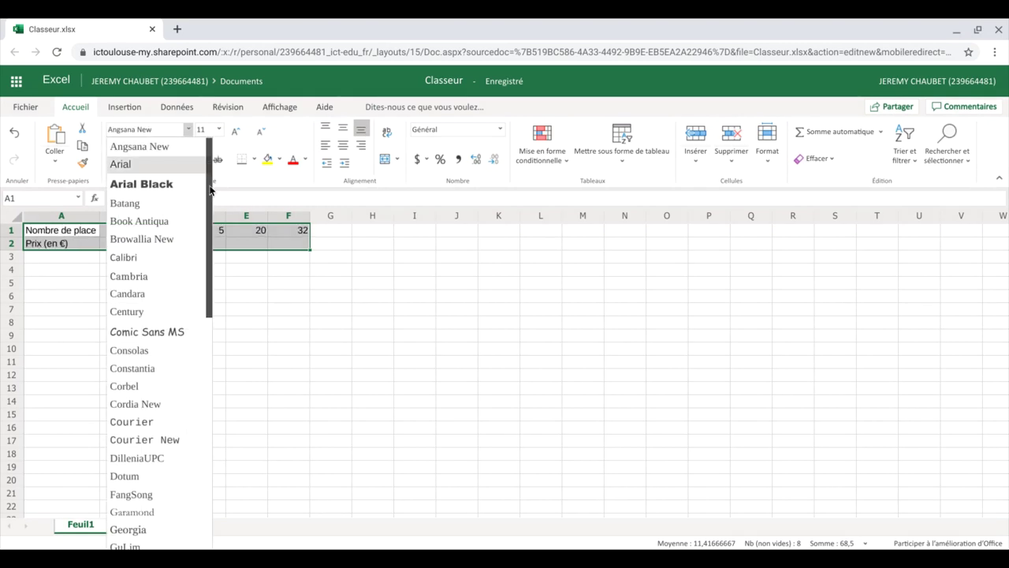
{"action": "left_click_drag", "start_coordinate": [208, 163], "coordinate": [205, 411]}
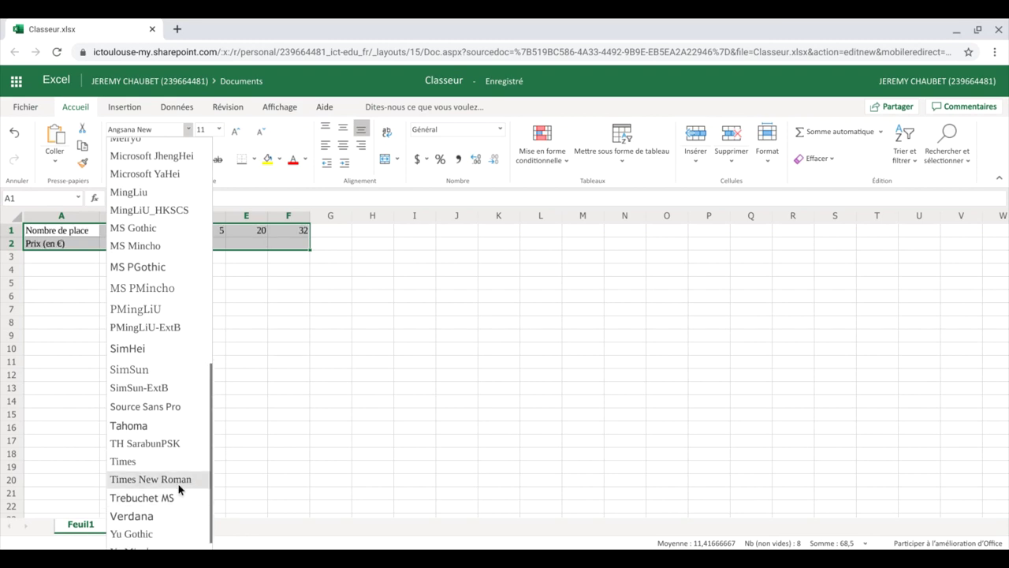
{"action": "left_click", "coordinate": [150, 478]}
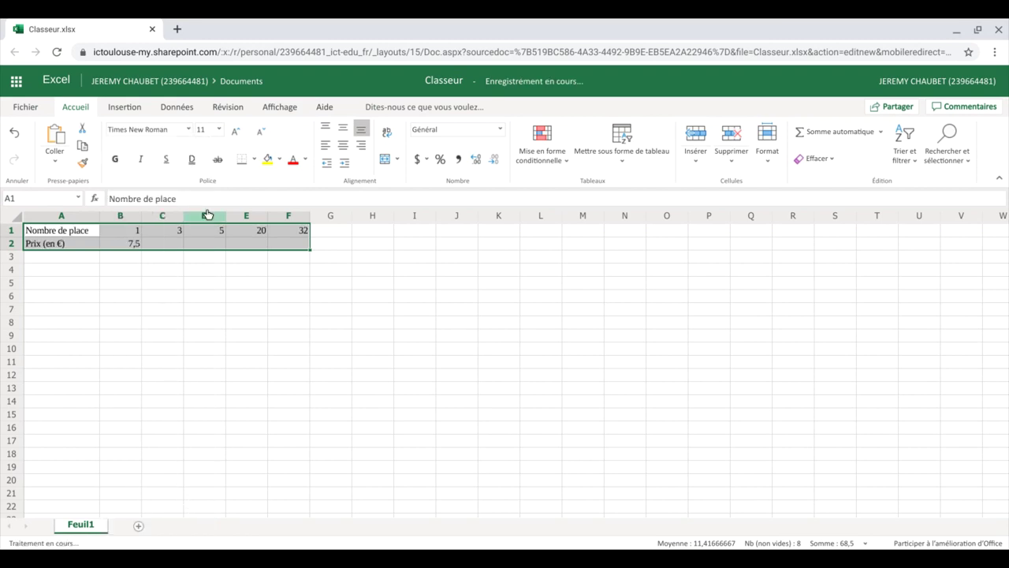
{"action": "left_click", "coordinate": [220, 131]}
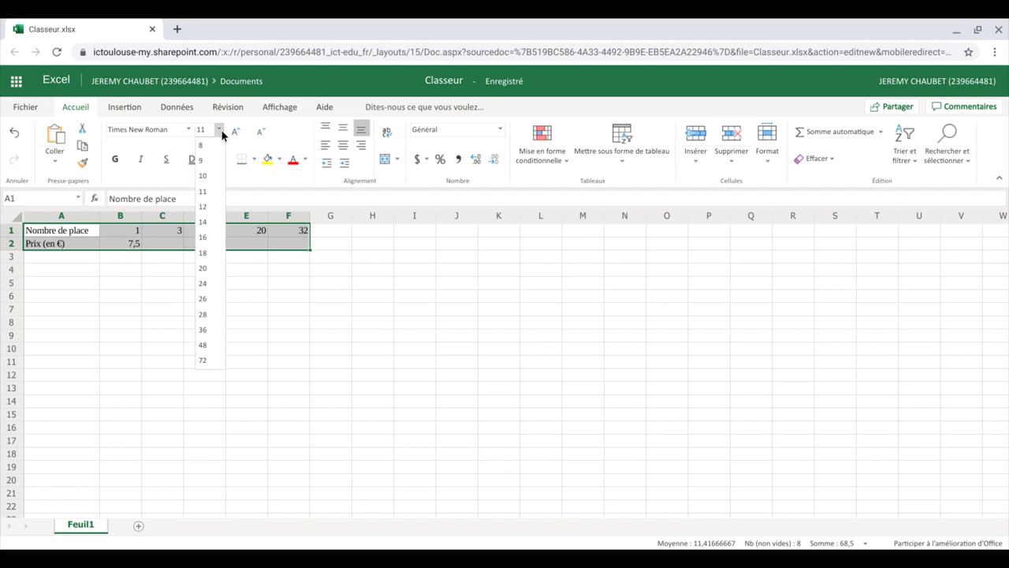
{"action": "left_click", "coordinate": [202, 207]}
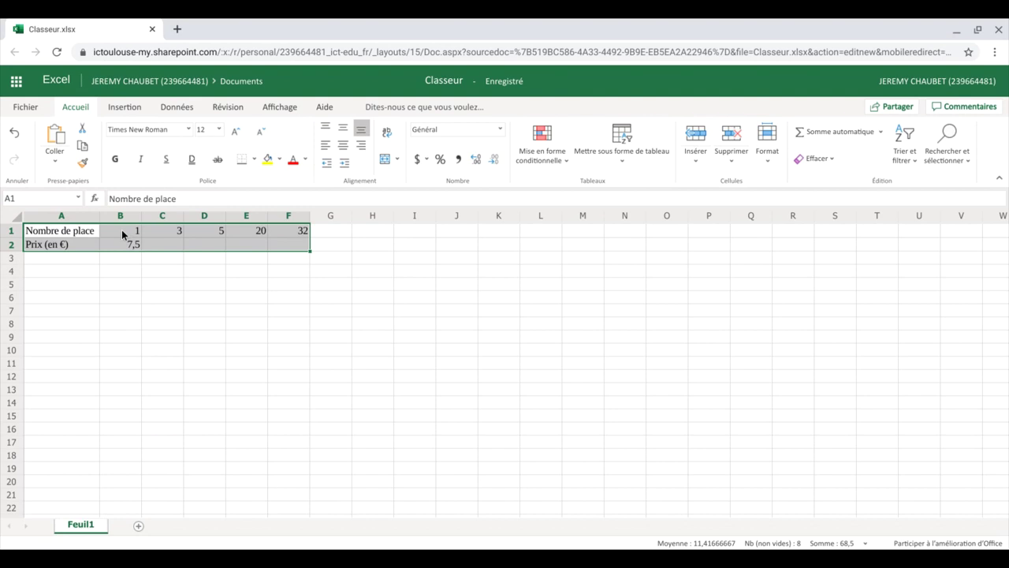
Make the row labels "Nombre de place" and "Prix (en €)" in A1:A2 bold.
{"action": "left_click", "coordinate": [70, 234]}
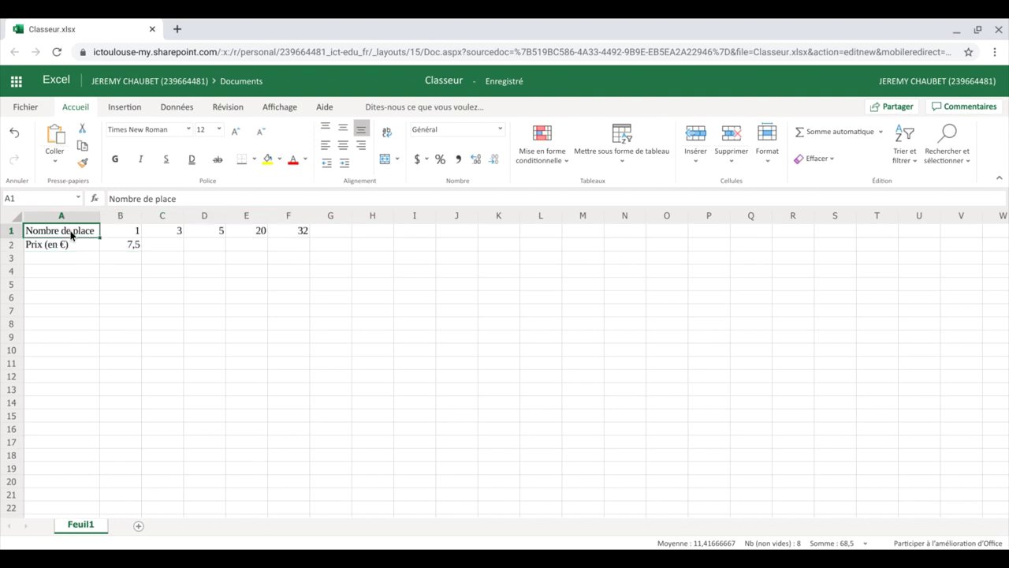
{"action": "left_click", "coordinate": [67, 249]}
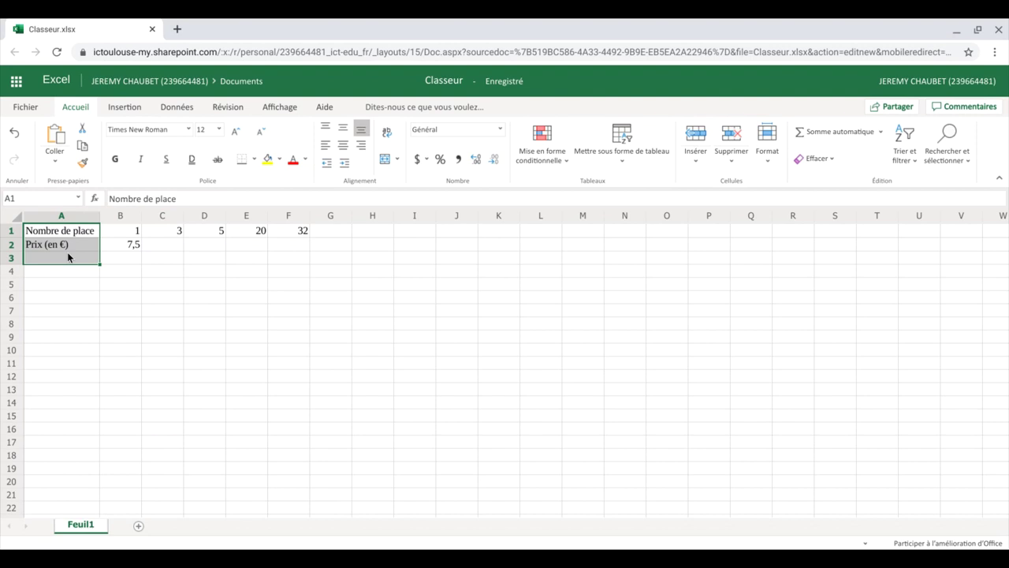
{"action": "left_click_drag", "start_coordinate": [70, 247], "coordinate": [66, 230]}
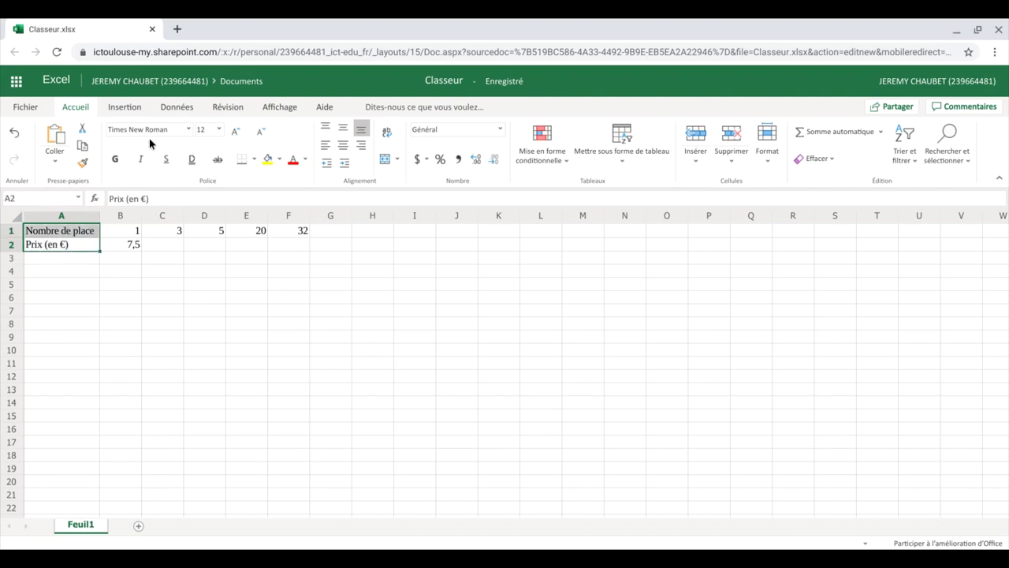
{"action": "left_click", "coordinate": [113, 160]}
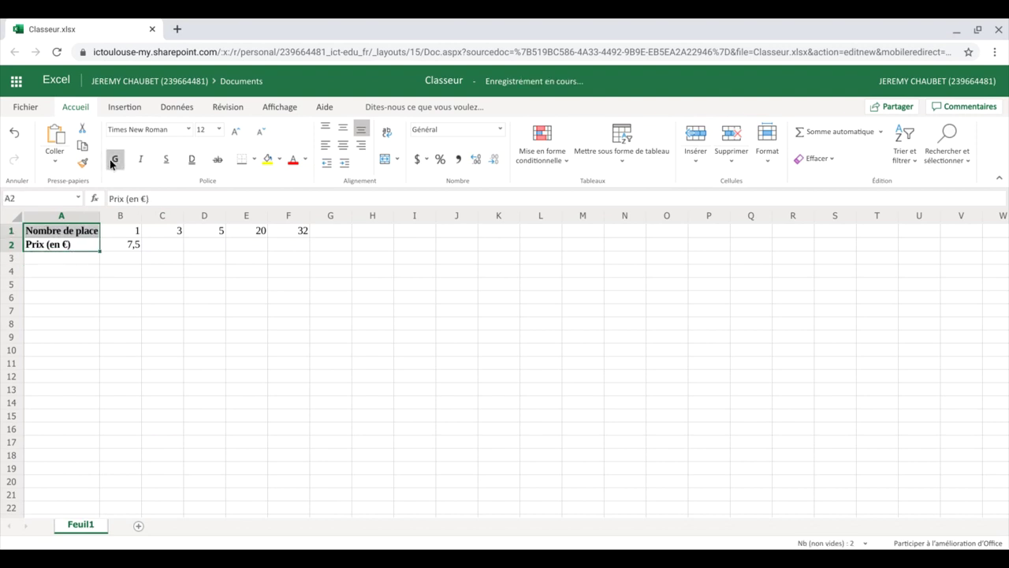
Italicize the values in B1:F2 and set their font colour to the theme's medium blue.
{"action": "left_click", "coordinate": [133, 234]}
{"action": "left_click_drag", "start_coordinate": [139, 245], "coordinate": [263, 249]}
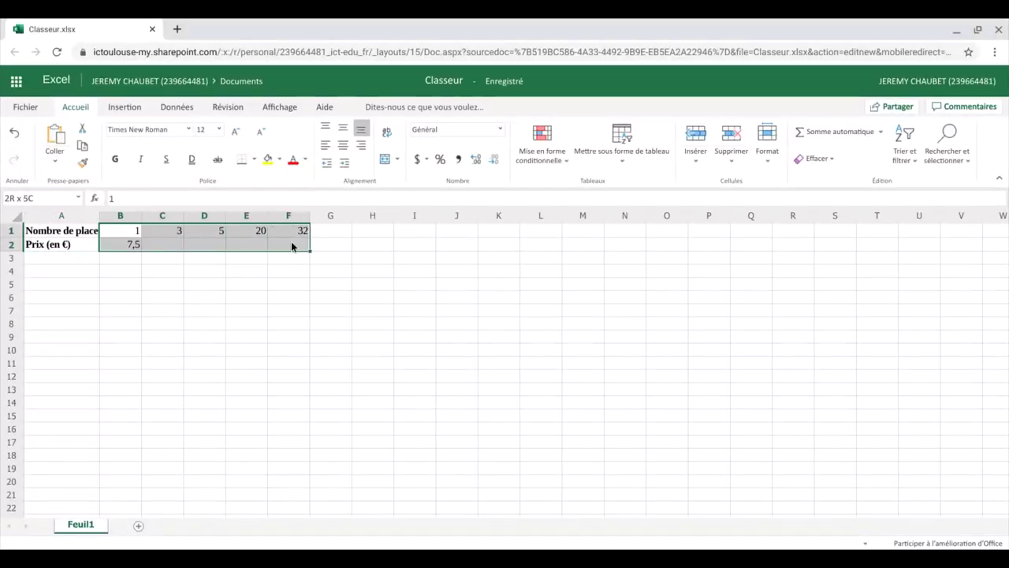
{"action": "left_click", "coordinate": [143, 160]}
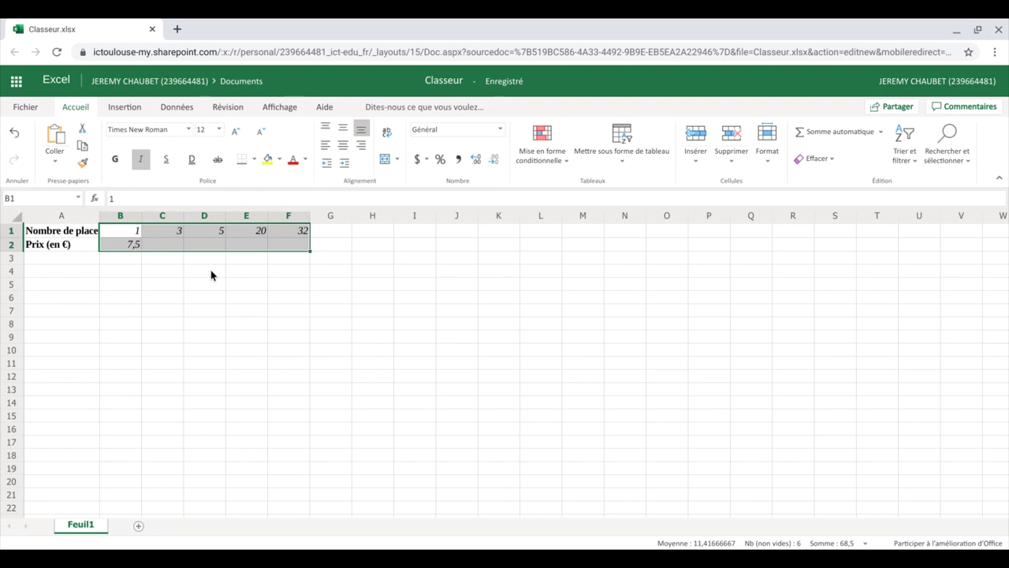
{"action": "left_click", "coordinate": [305, 160]}
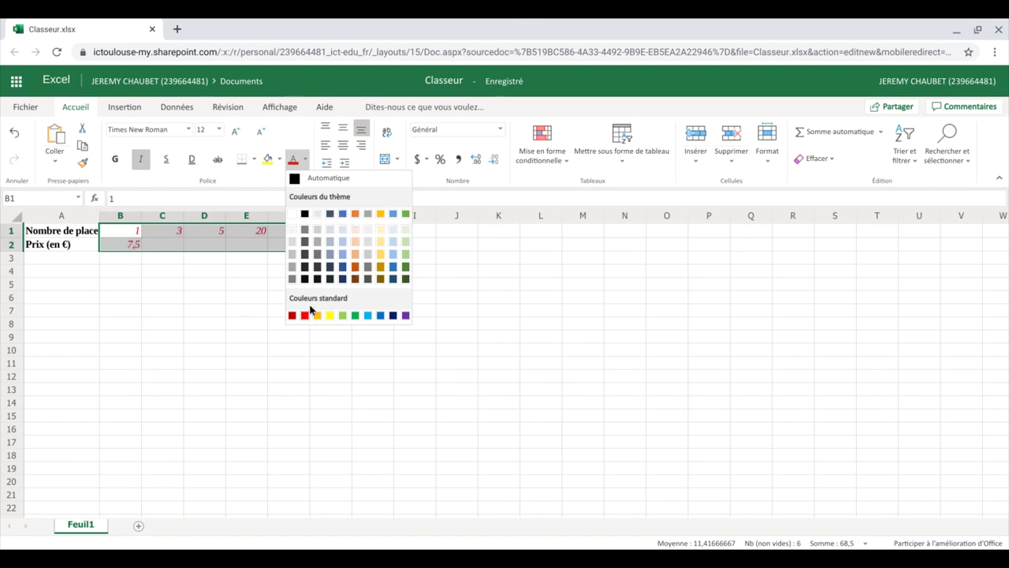
{"action": "left_click", "coordinate": [342, 214]}
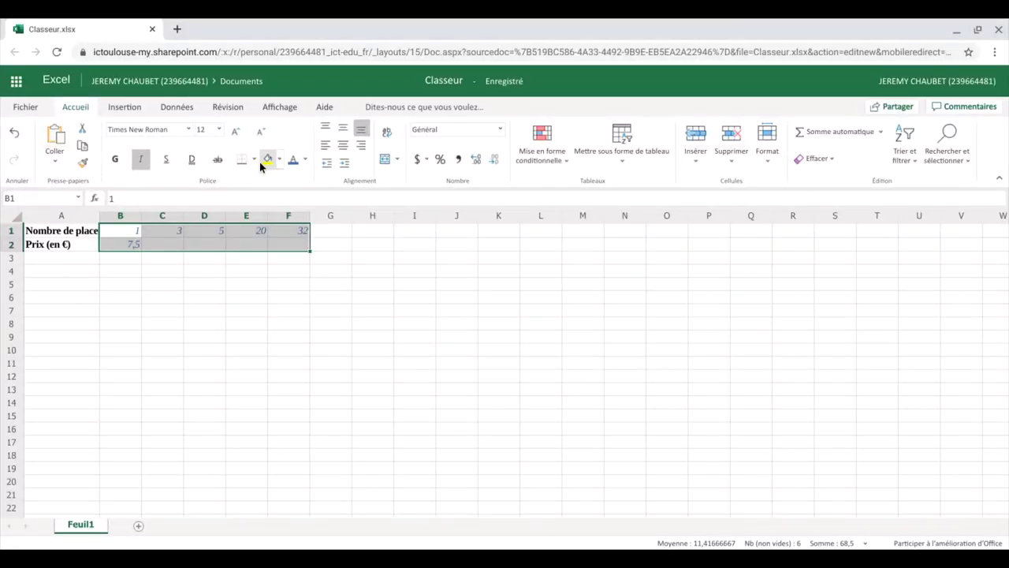
Fill the label cells A1:A2 with the standard yellow colour.
{"action": "left_click", "coordinate": [89, 242]}
{"action": "left_click_drag", "start_coordinate": [88, 241], "coordinate": [87, 230]}
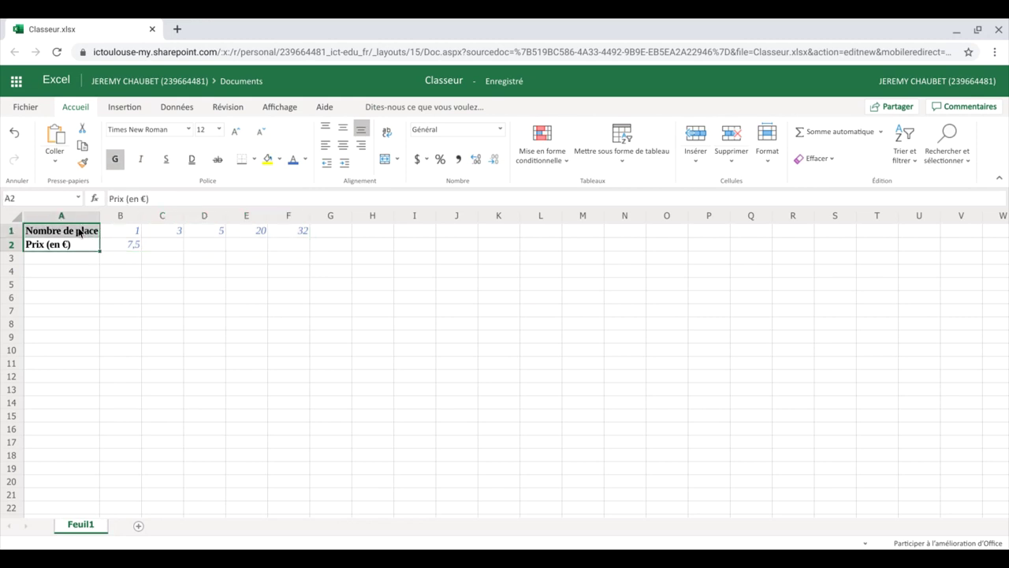
{"action": "left_click", "coordinate": [279, 160]}
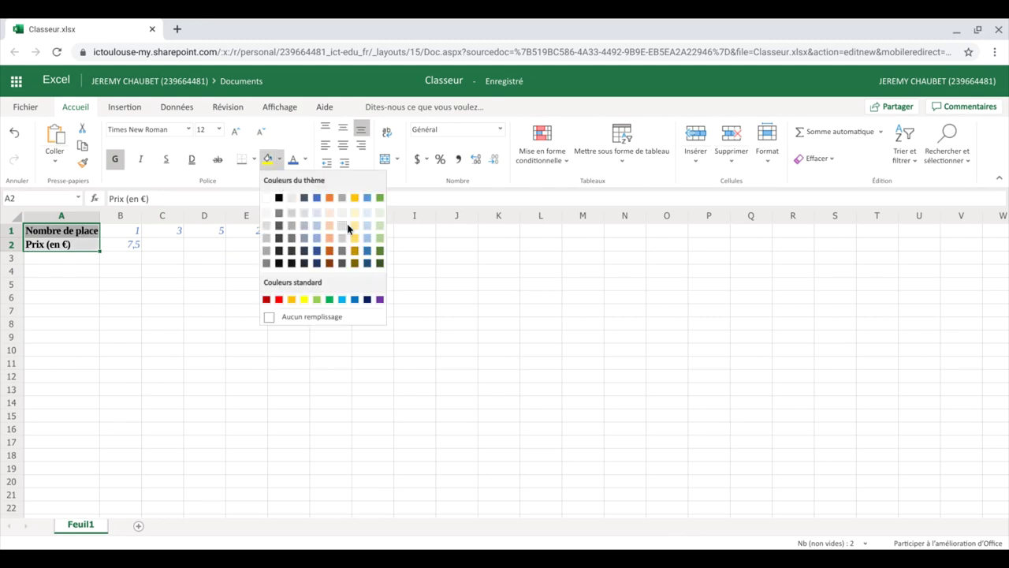
{"action": "left_click", "coordinate": [304, 299]}
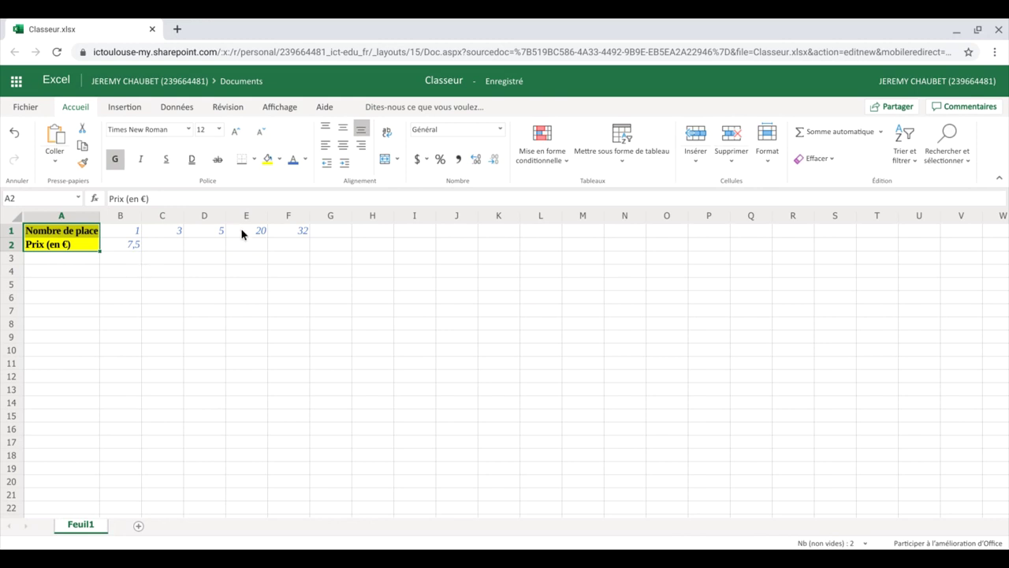
Try left and right alignment on the table A1:F2, and settle on centring its contents horizontally.
{"action": "left_click_drag", "start_coordinate": [278, 246], "coordinate": [122, 230]}
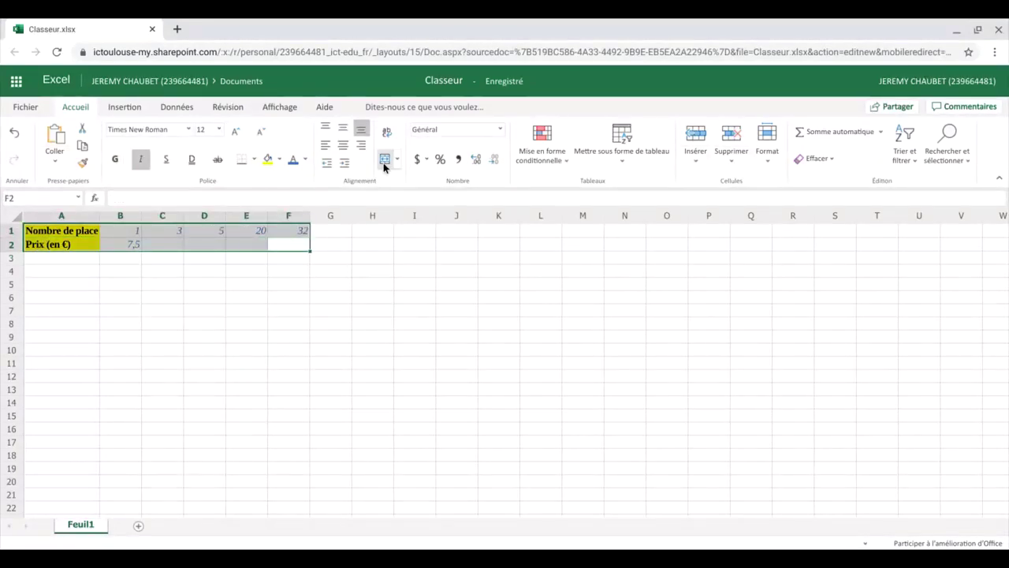
{"action": "left_click", "coordinate": [325, 146]}
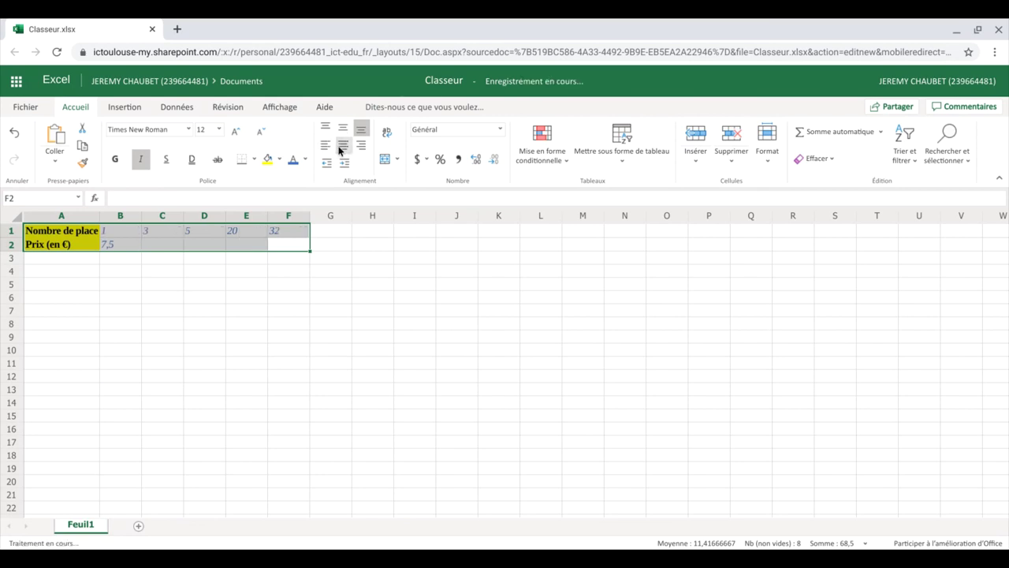
{"action": "left_click", "coordinate": [343, 149]}
{"action": "left_click", "coordinate": [360, 149]}
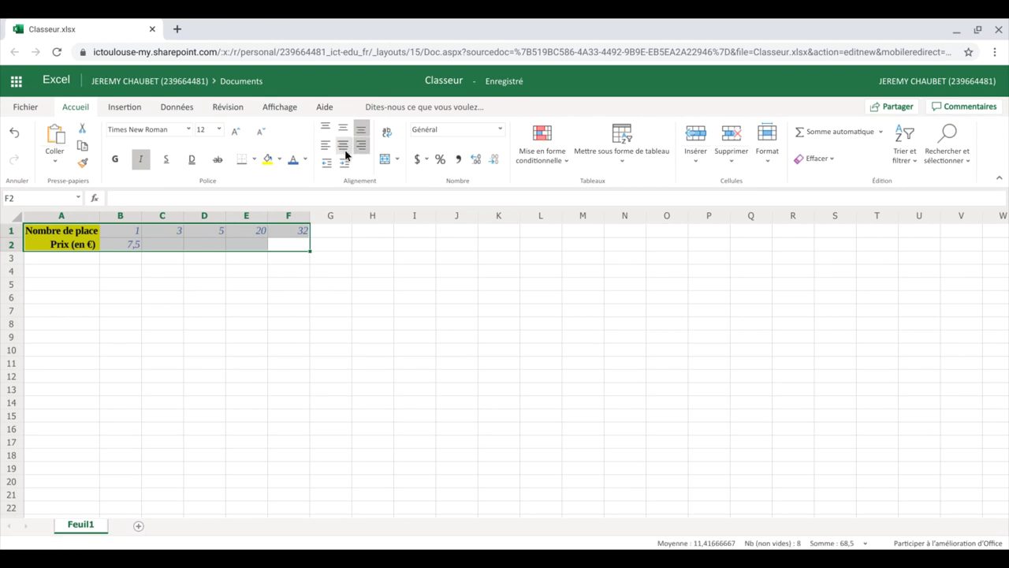
{"action": "left_click", "coordinate": [345, 151]}
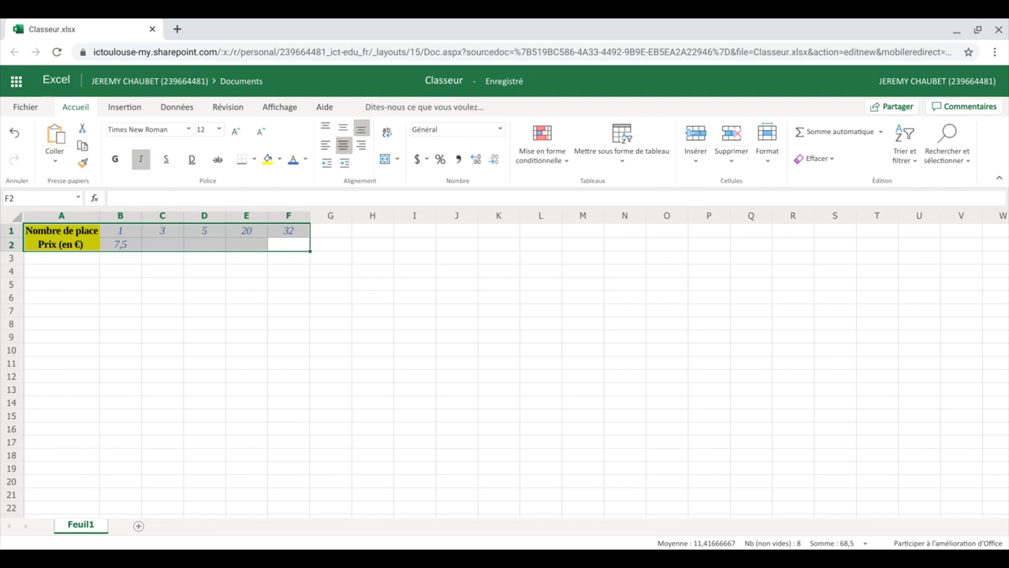
Apply all borders to every cell of the table A1:F2 and widen column A slightly to give the bold labels more room.
{"action": "left_click", "coordinate": [254, 160]}
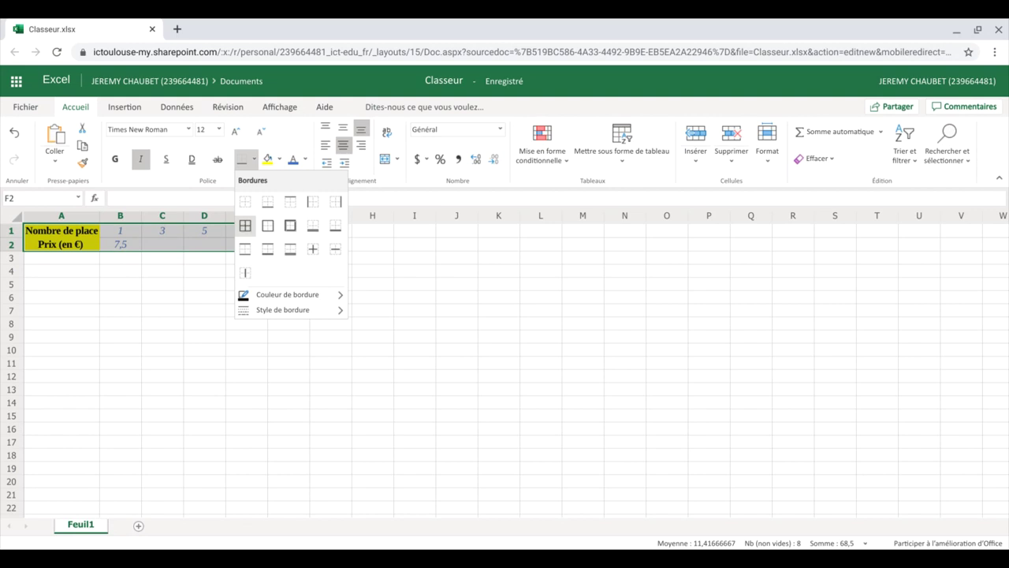
{"action": "left_click", "coordinate": [245, 226]}
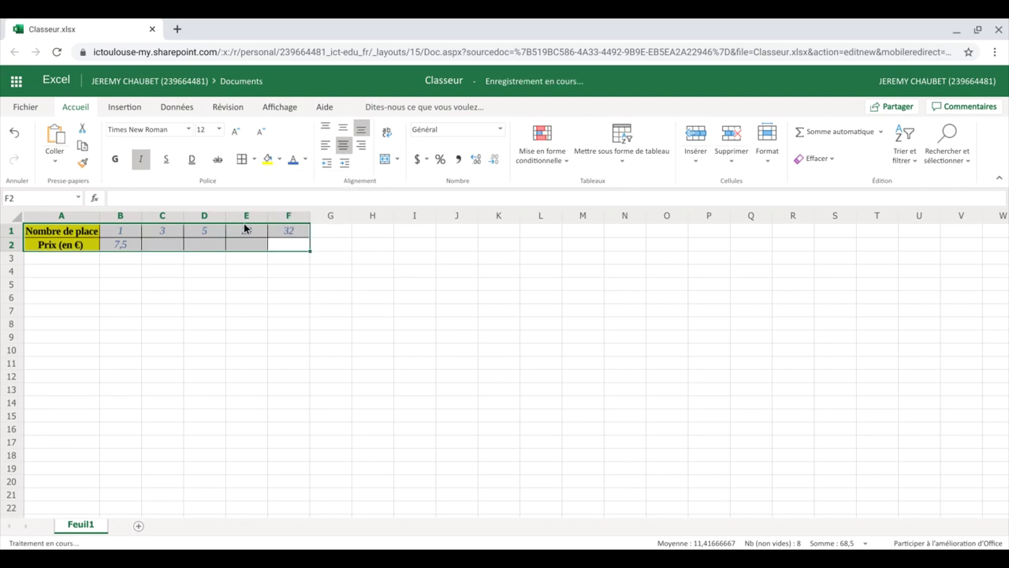
{"action": "left_click", "coordinate": [208, 273]}
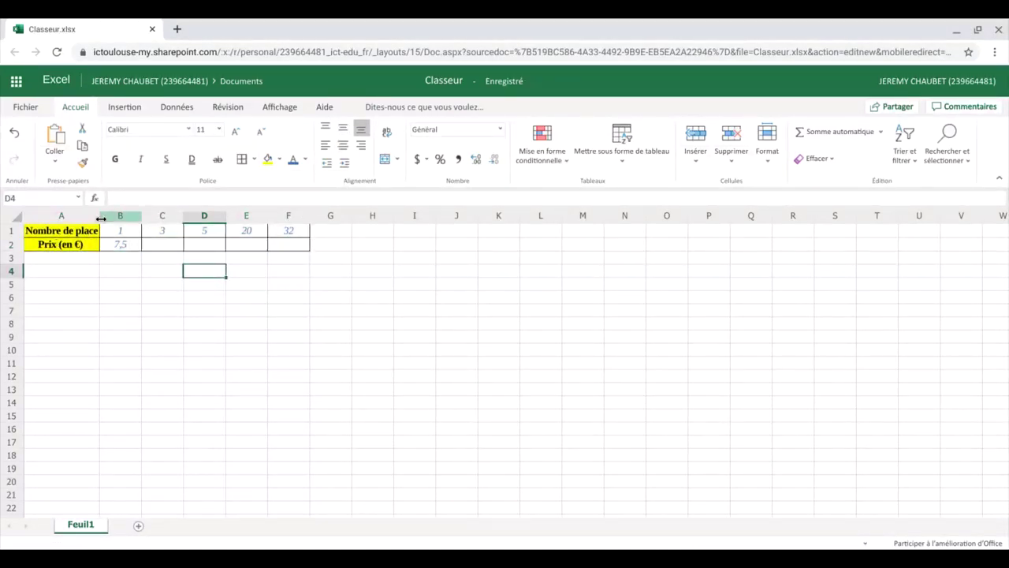
{"action": "left_click_drag", "start_coordinate": [101, 219], "coordinate": [106, 219]}
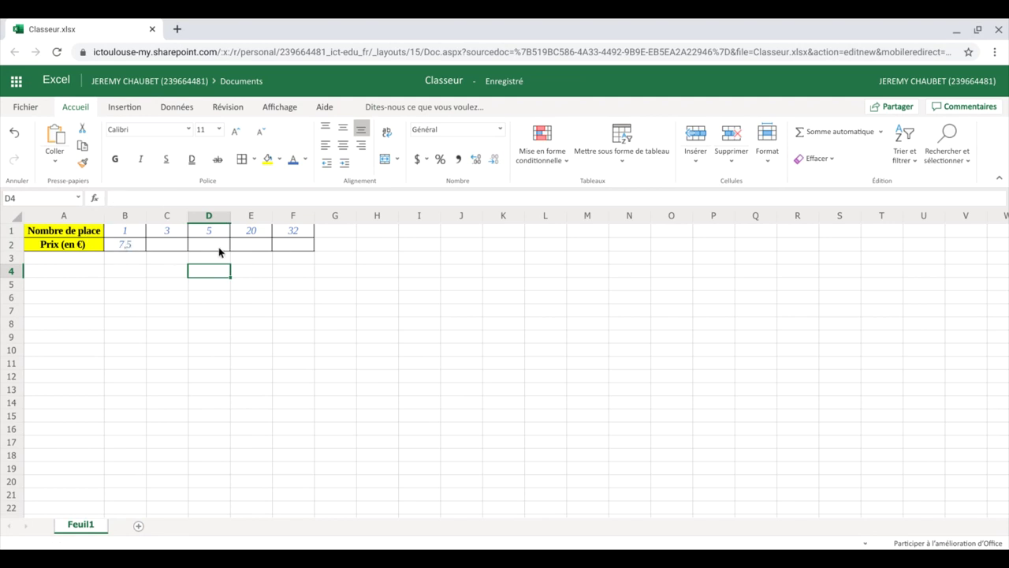
{"action": "left_click", "coordinate": [108, 298]}
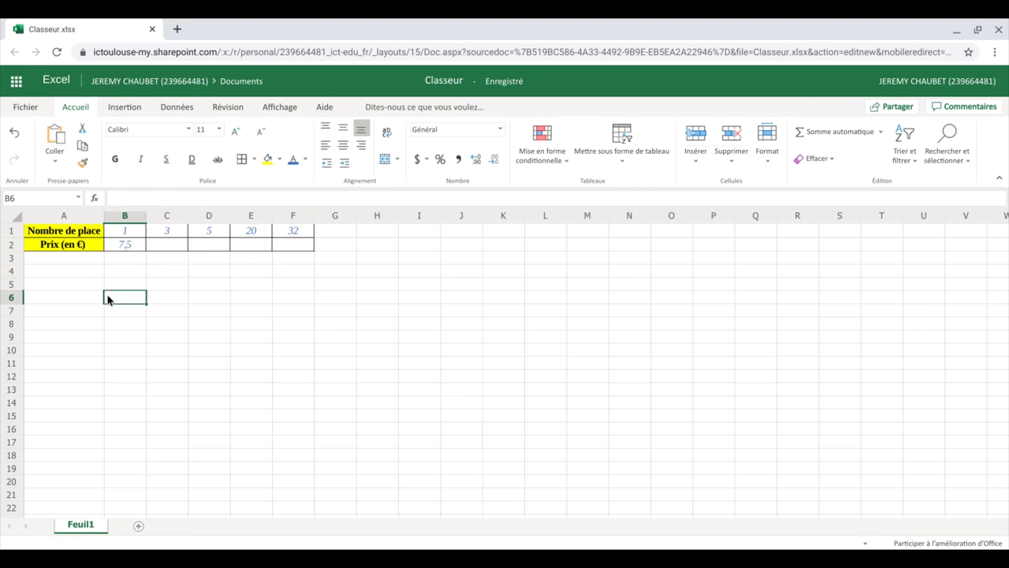